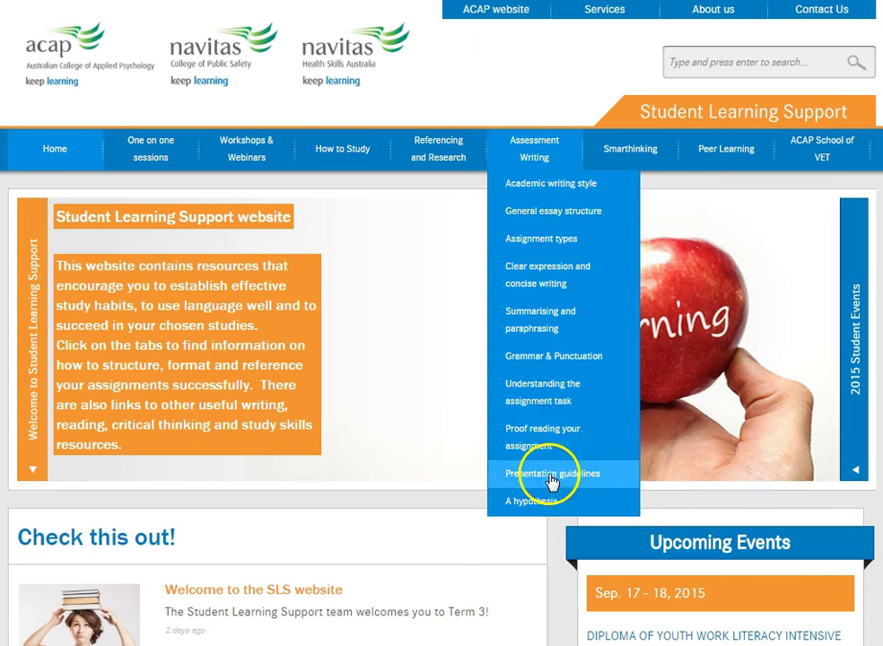
Open the Presentation guidelines page under Assessment Writing on the ACAP Student Learning Support site
left_click(579, 475)
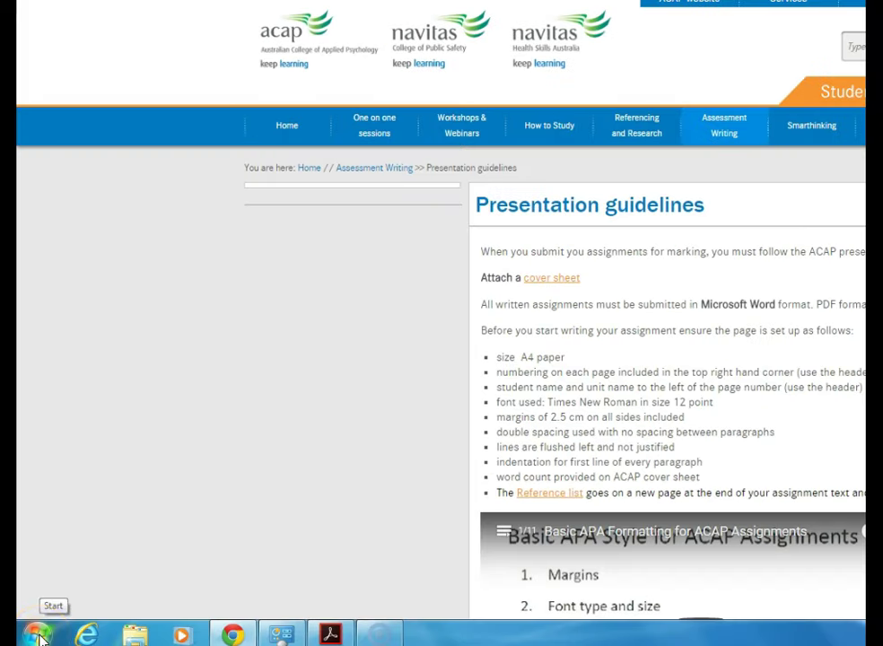
Launch Microsoft Word 2010 from the Start menu to get a blank Document1
left_click(37, 635)
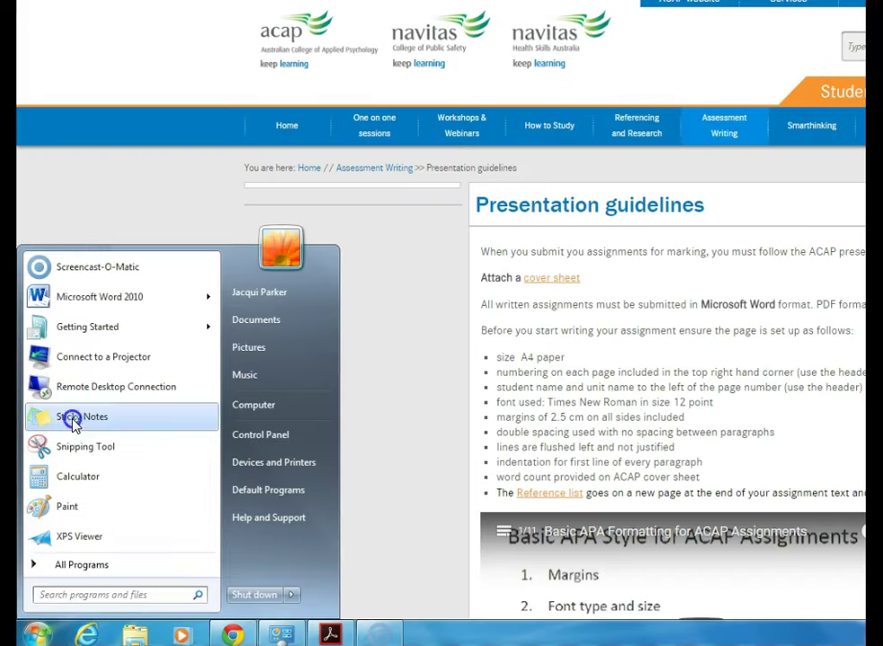
left_click(80, 306)
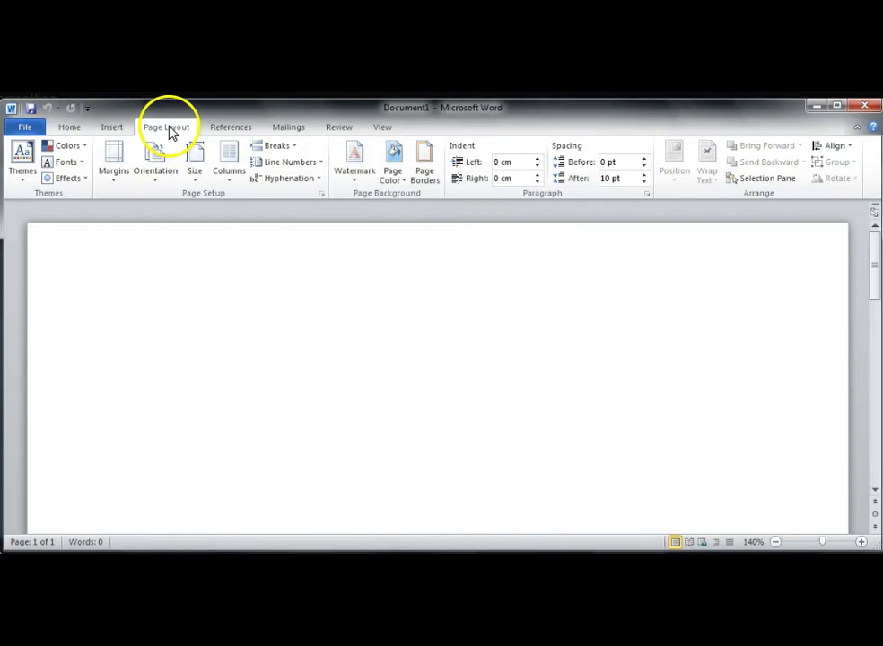
left_click(174, 131)
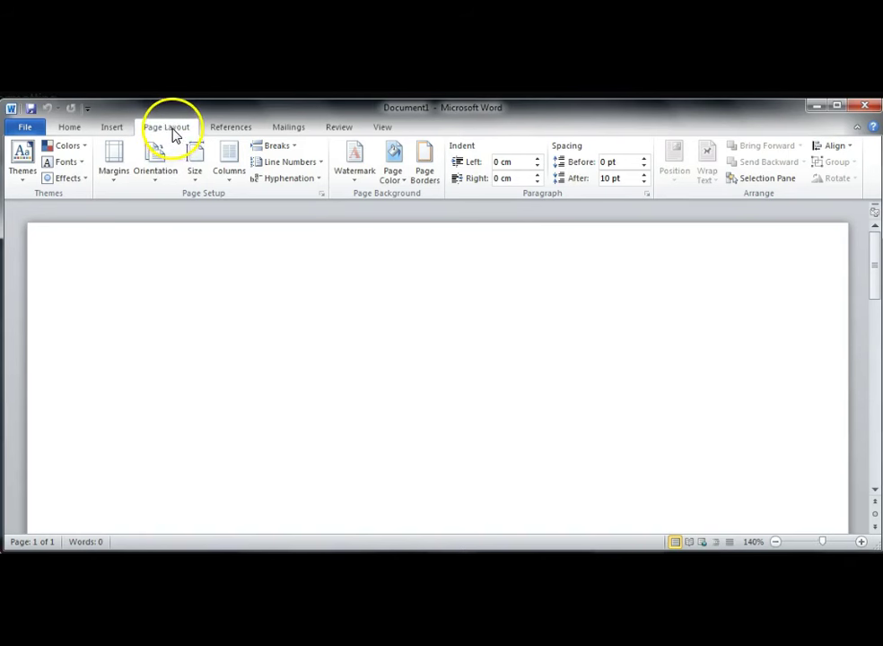
left_click(114, 159)
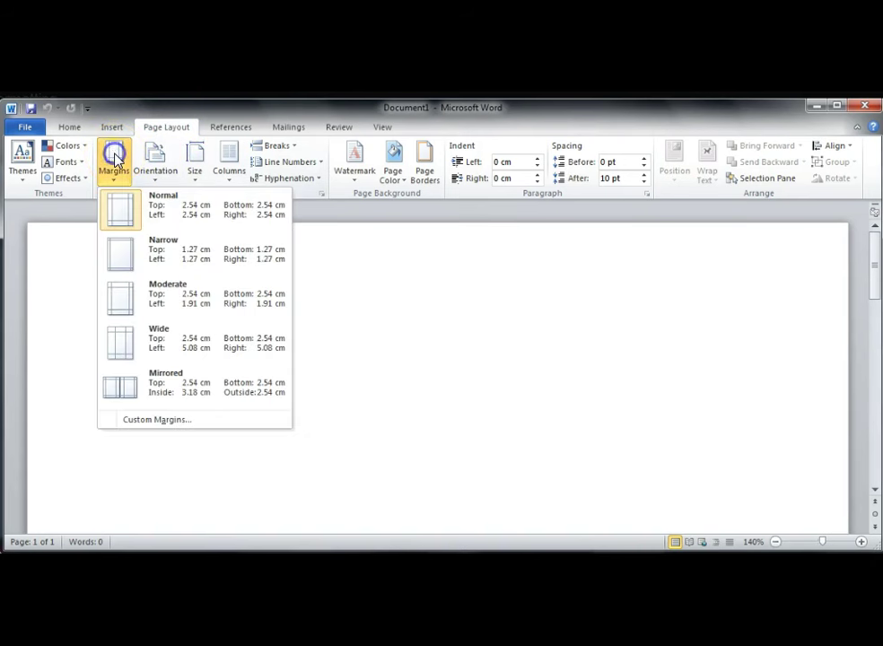
left_click(120, 208)
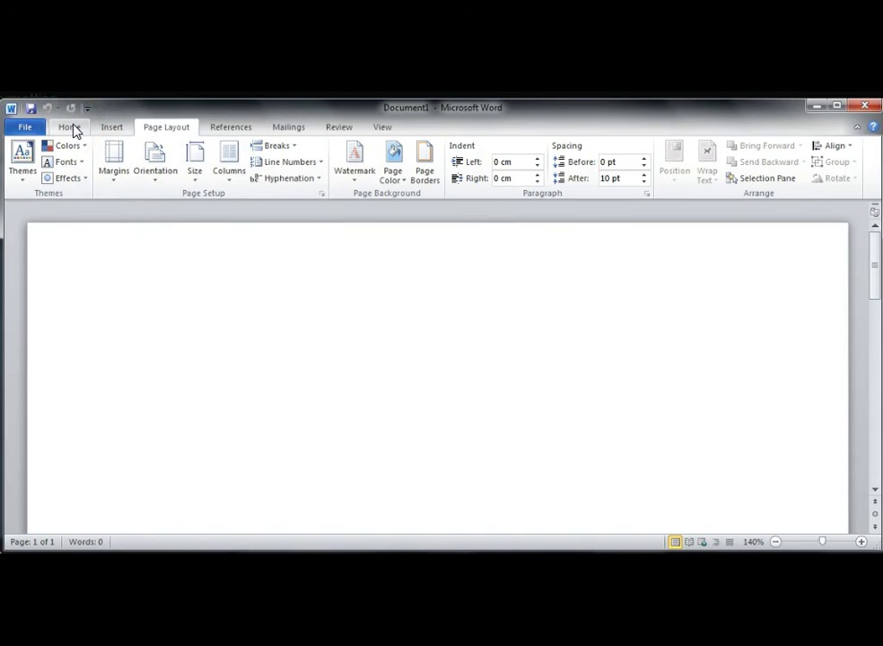
Set the font to Times New Roman and grow the size from 11 to 12 pt
left_click(71, 127)
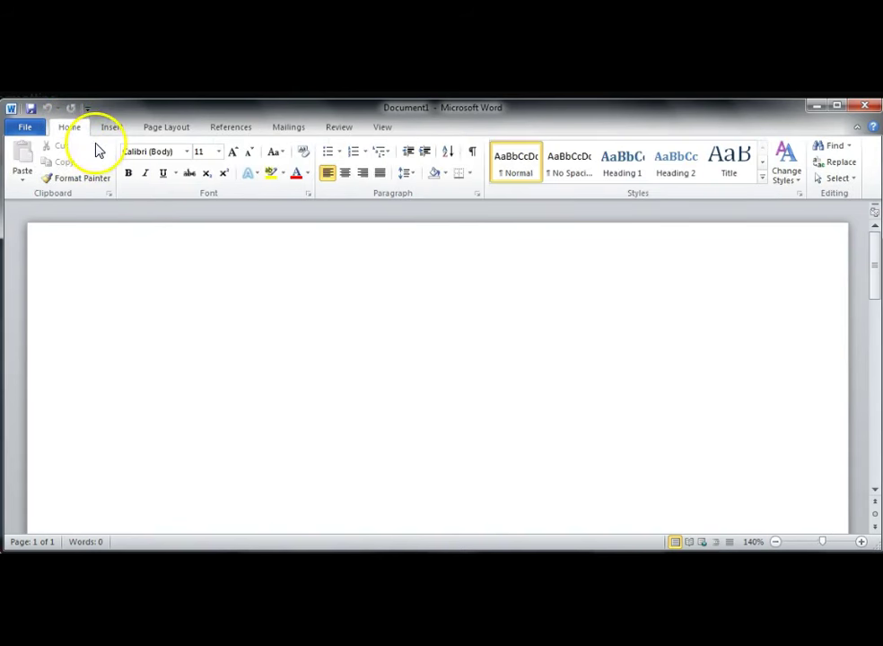
left_click(186, 152)
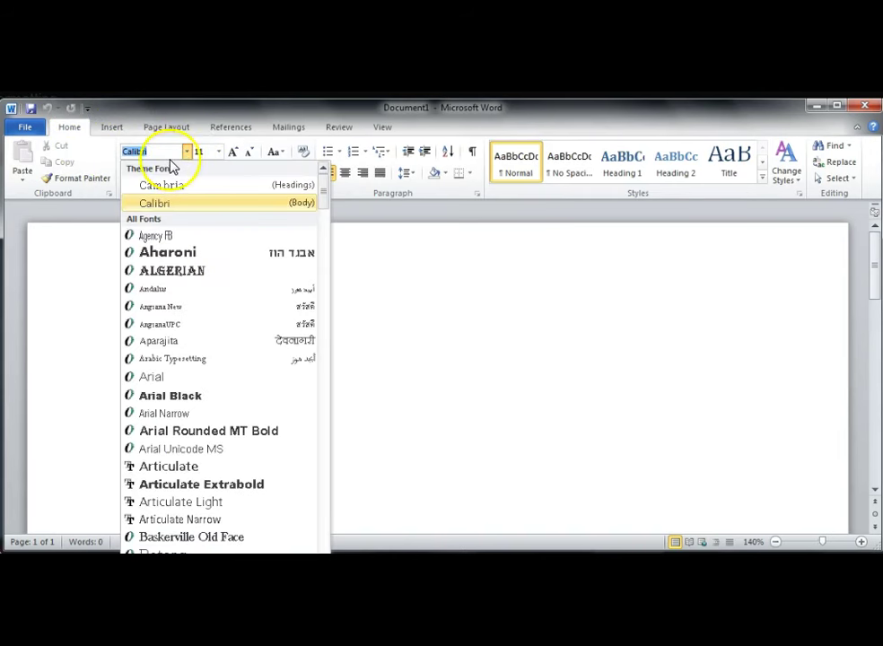
type("Times New Rom")
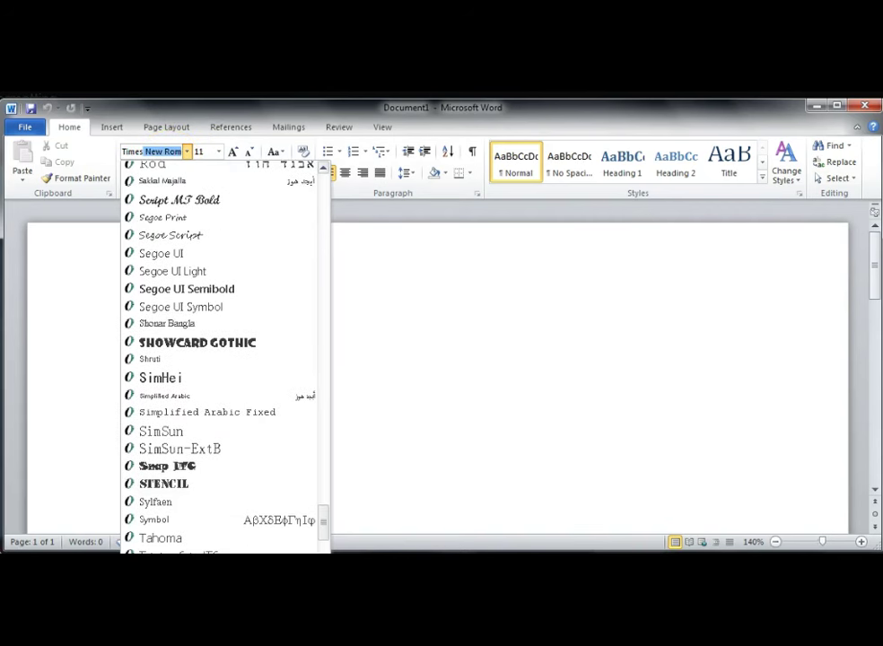
key("Return")
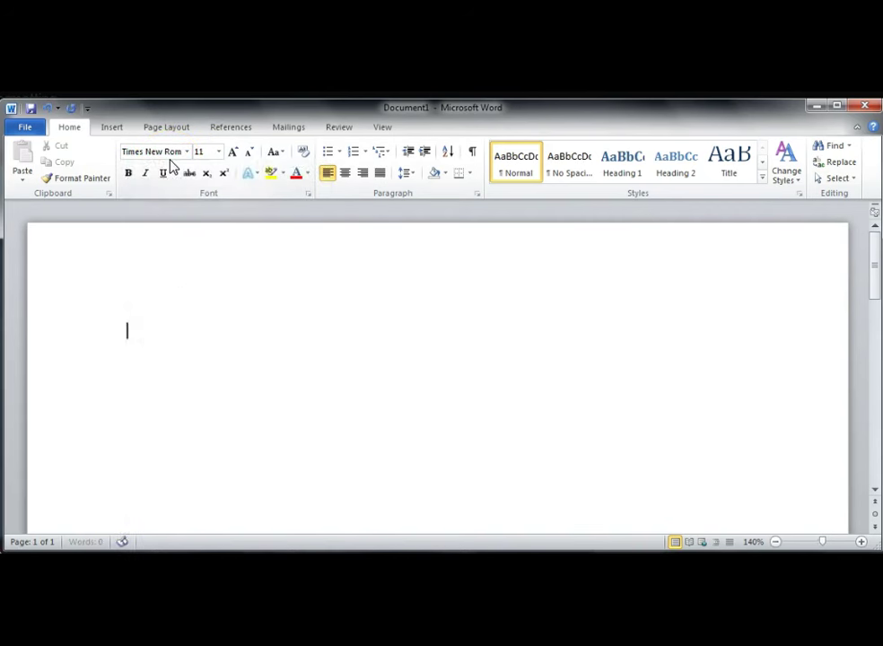
left_click(229, 153)
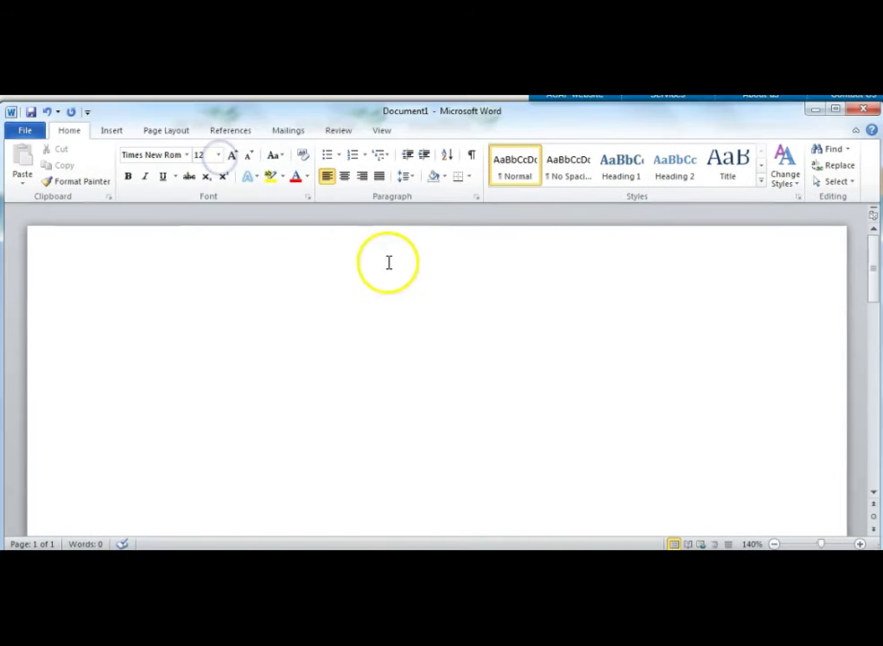
Apply 2.0 line spacing and remove the extra space after paragraphs
left_click(414, 178)
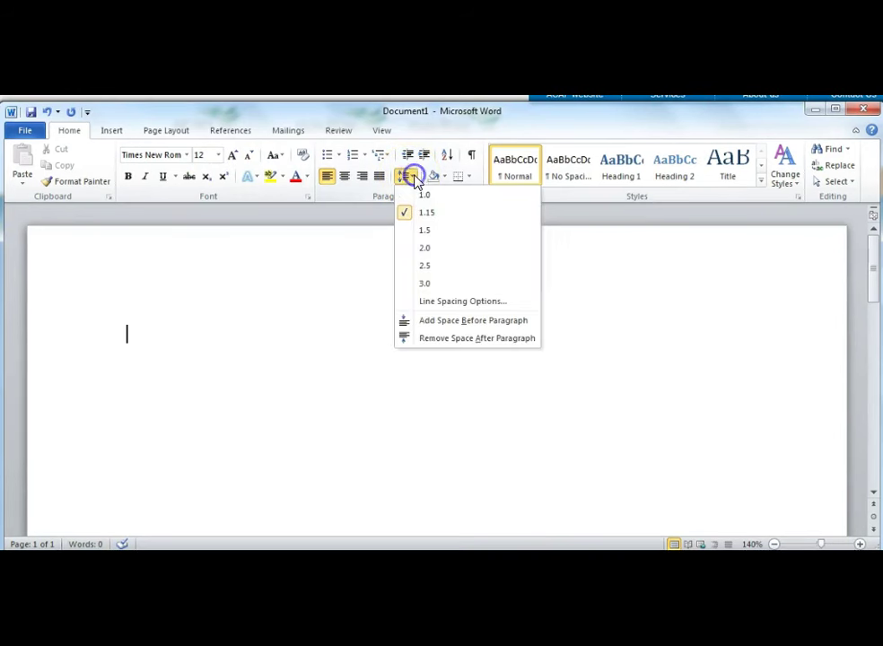
left_click(422, 247)
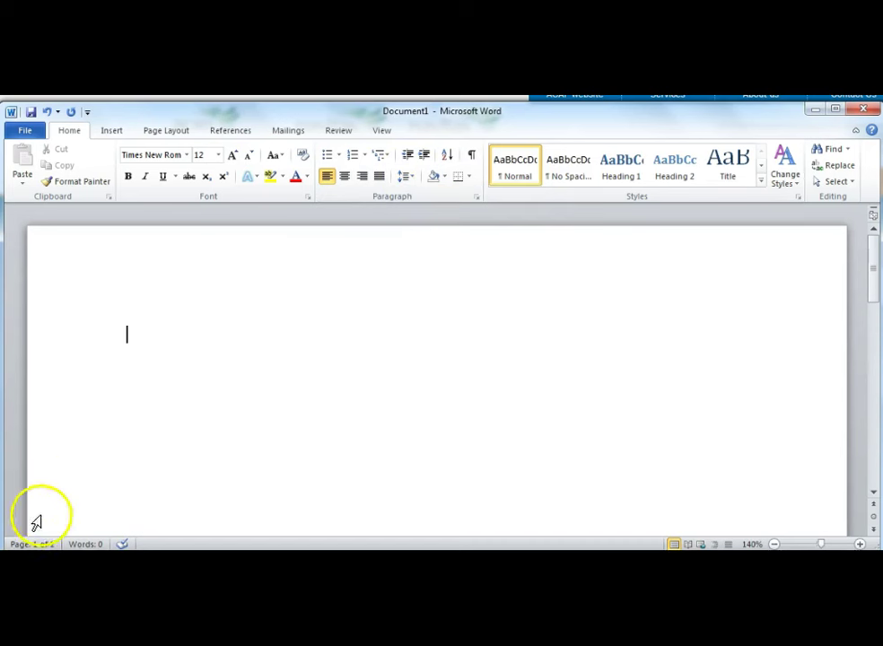
left_click(70, 516)
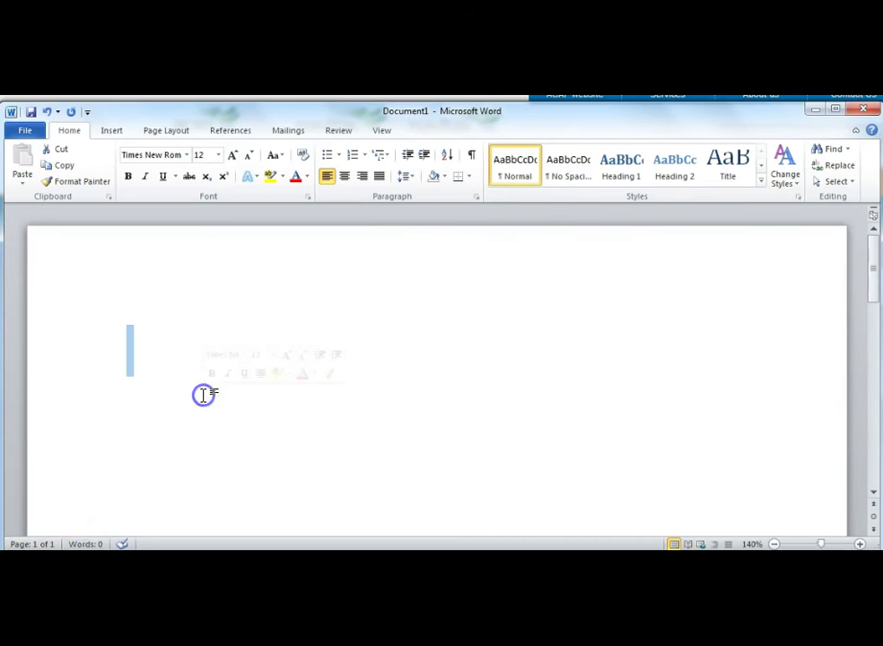
left_click(406, 176)
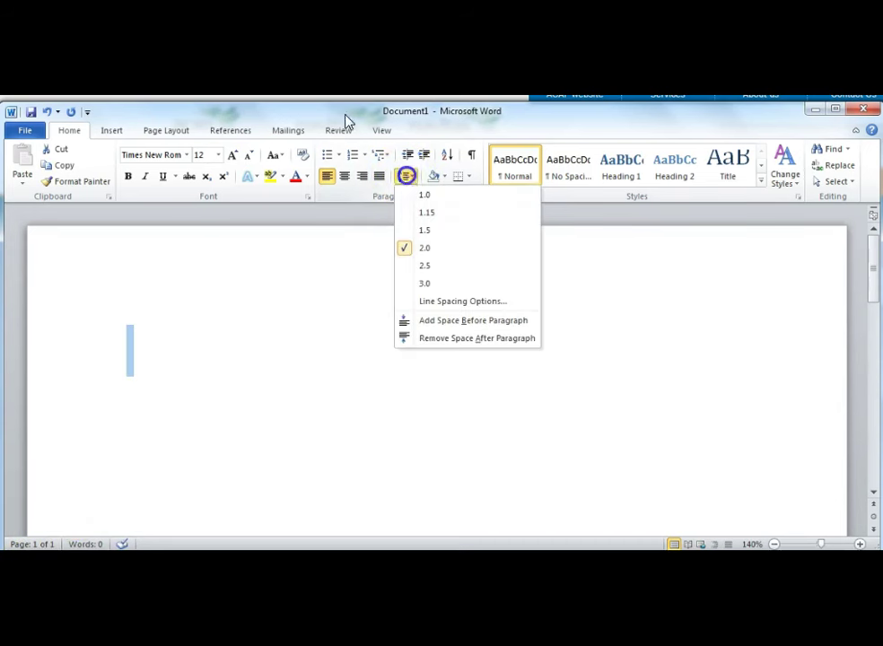
left_click(422, 340)
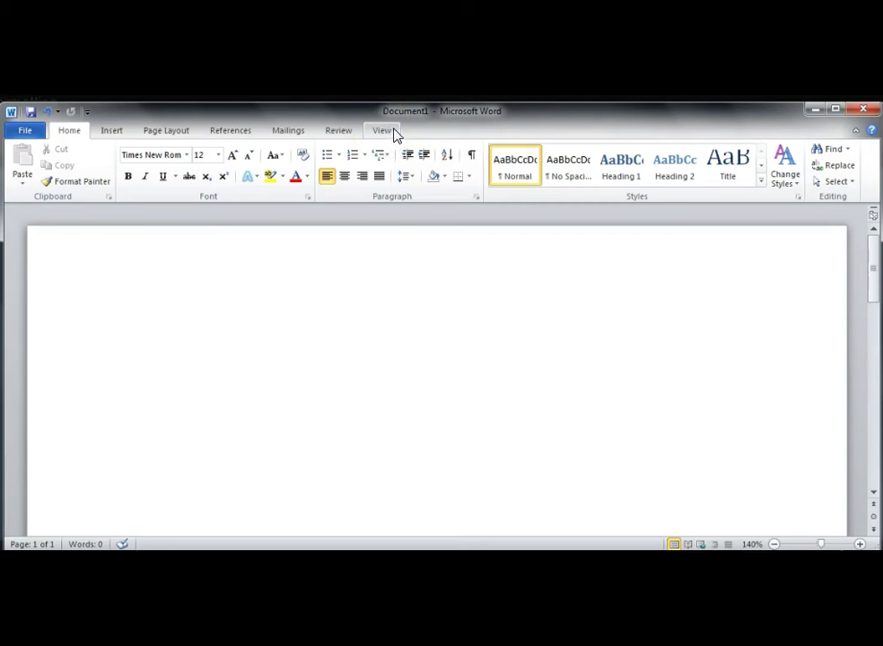
Turn on the ruler and set a first-line indent of about 1.3 cm
left_click(386, 132)
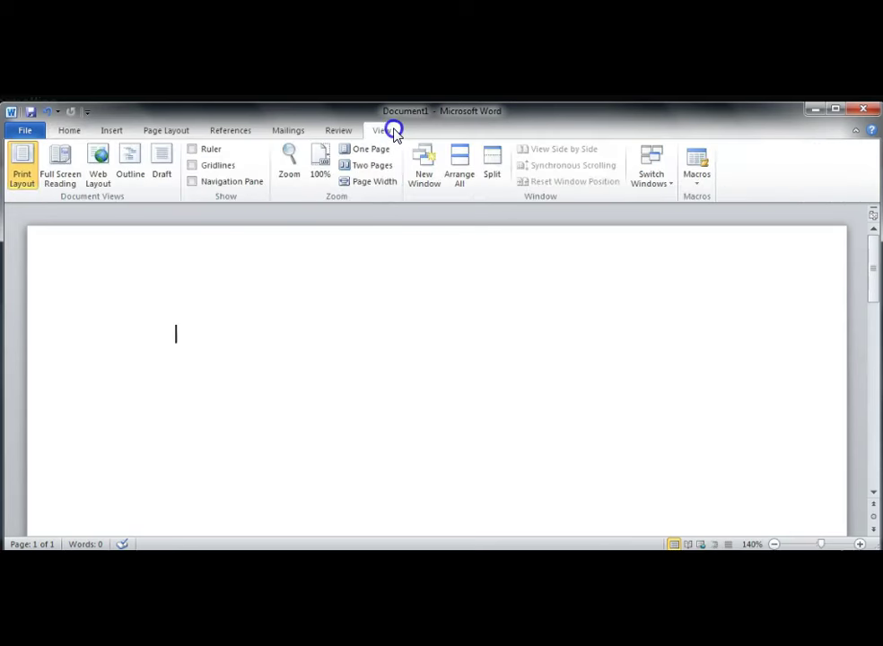
left_click(192, 150)
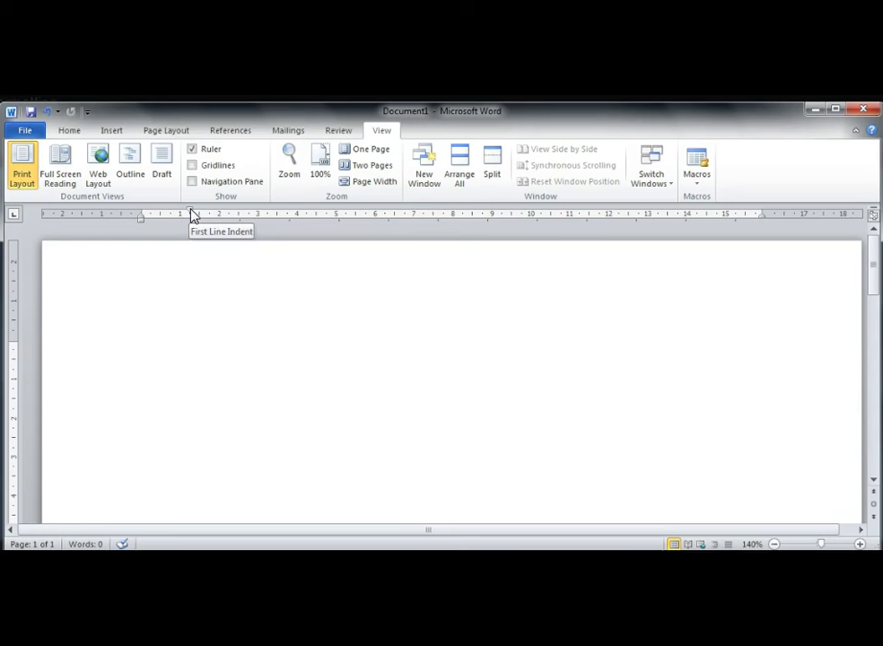
left_click(190, 214)
left_click_drag(191, 213, 190, 212)
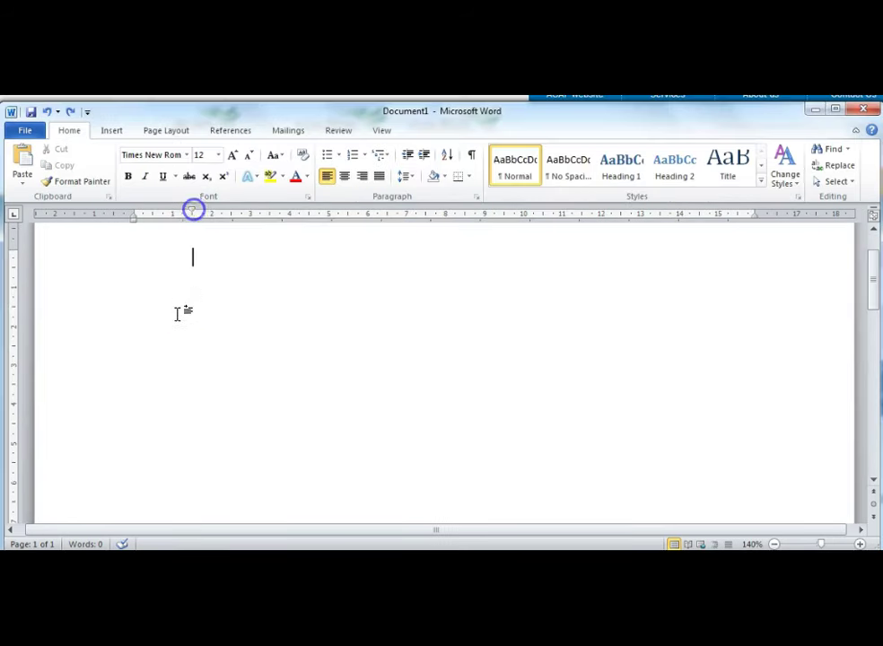
left_click(179, 297)
Paste the copied 90-word Smarthinking paragraph into the page as plain text
right_click(180, 294)
left_click(190, 314)
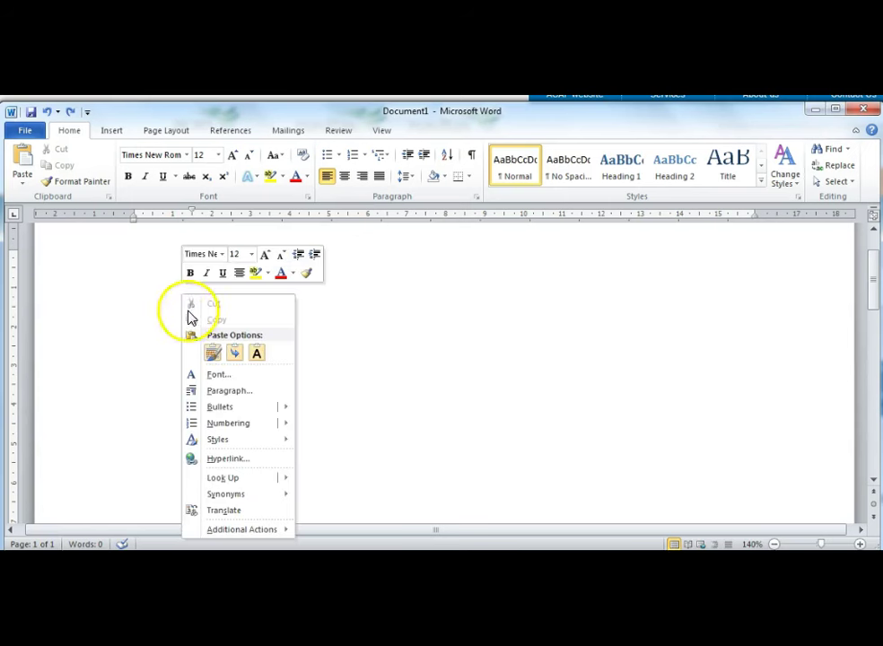
left_click(256, 353)
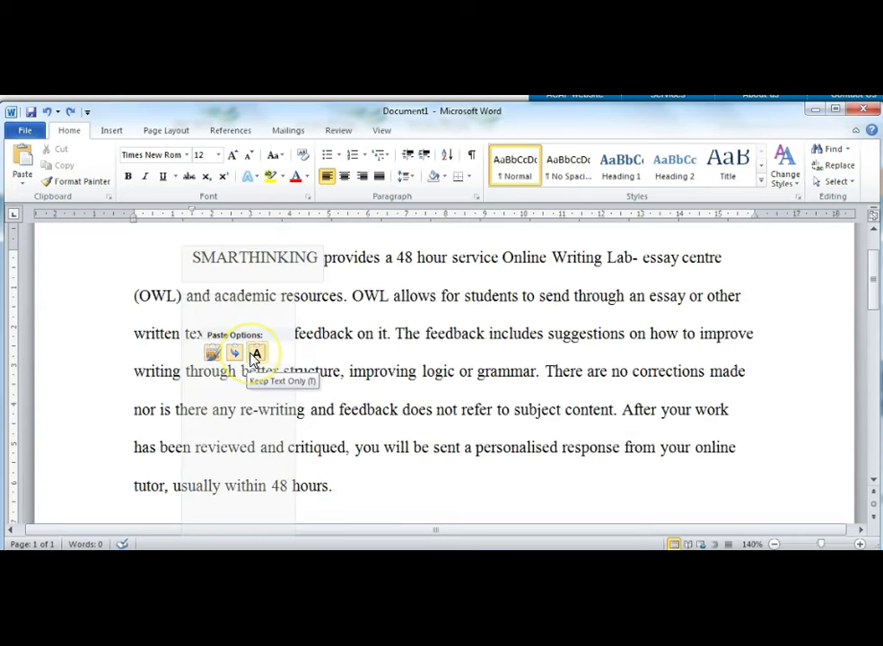
left_click(256, 353)
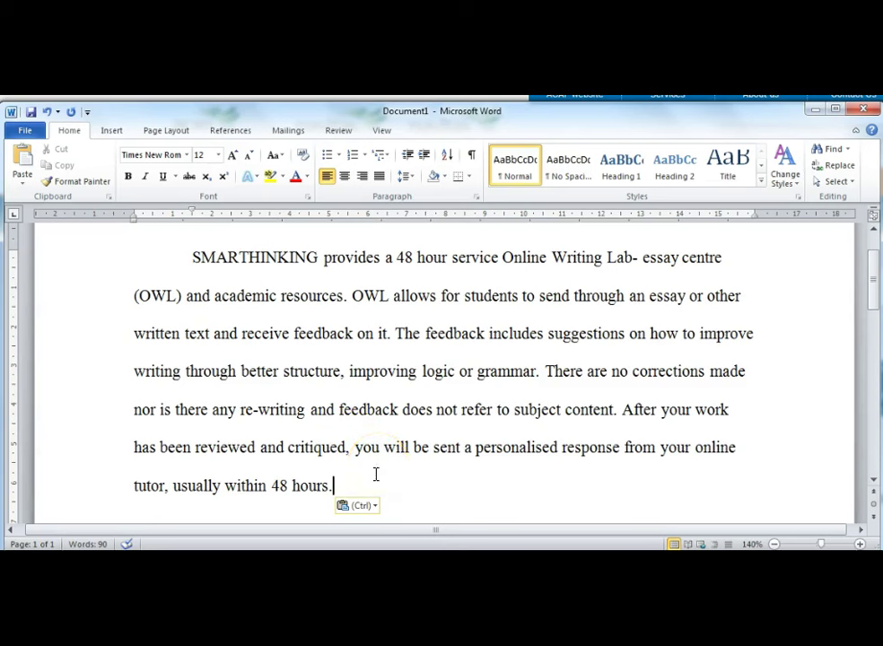
left_click(36, 521)
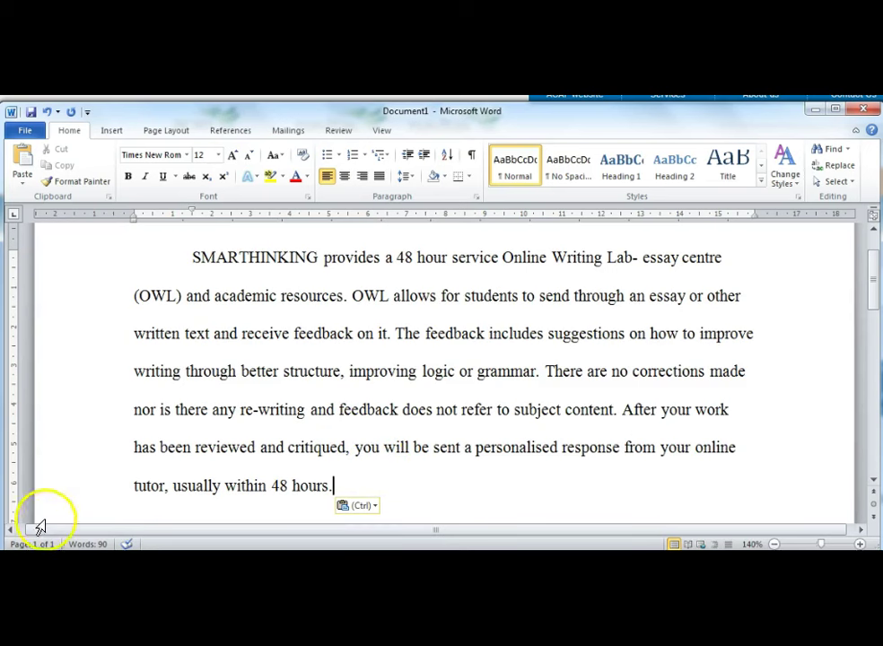
key("alt")
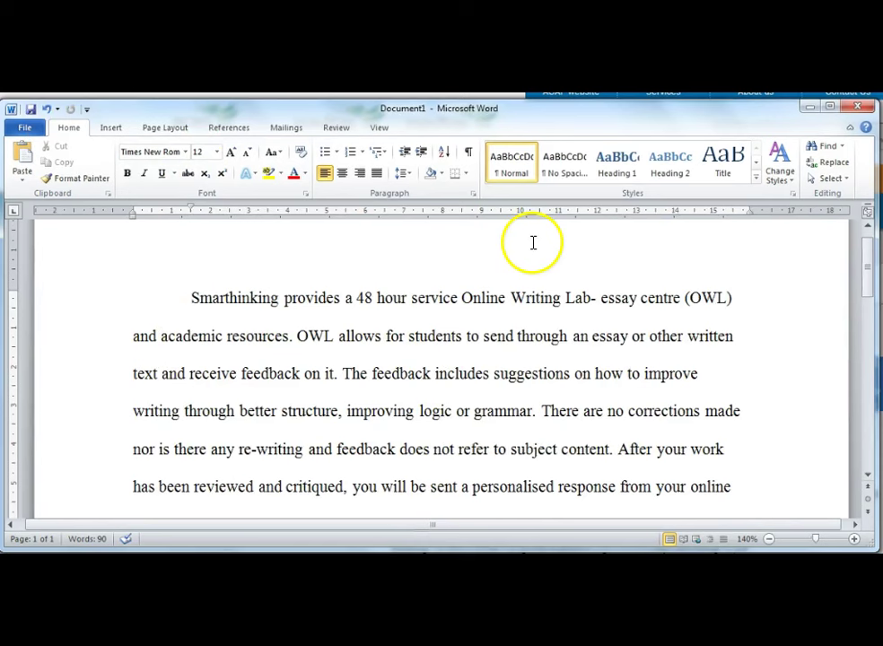
Open the header and insert a Plain Number 3 page number at the right
left_click(527, 237)
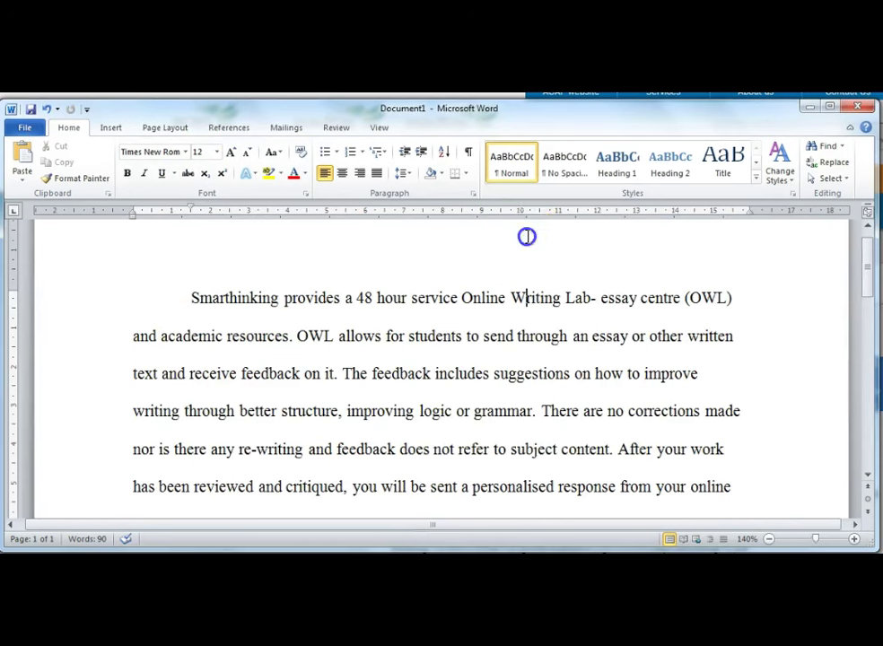
double_click(527, 236)
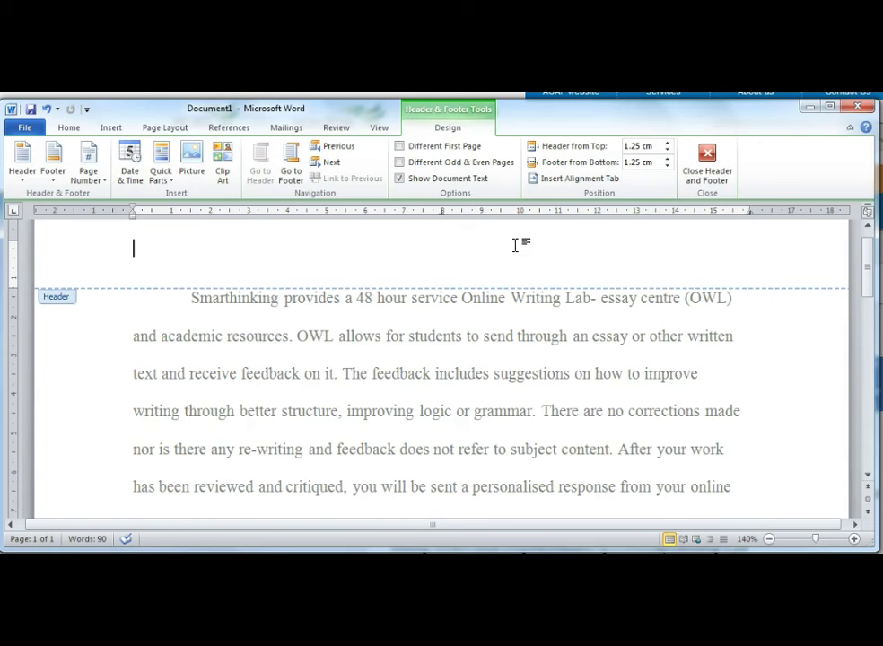
left_click(487, 252)
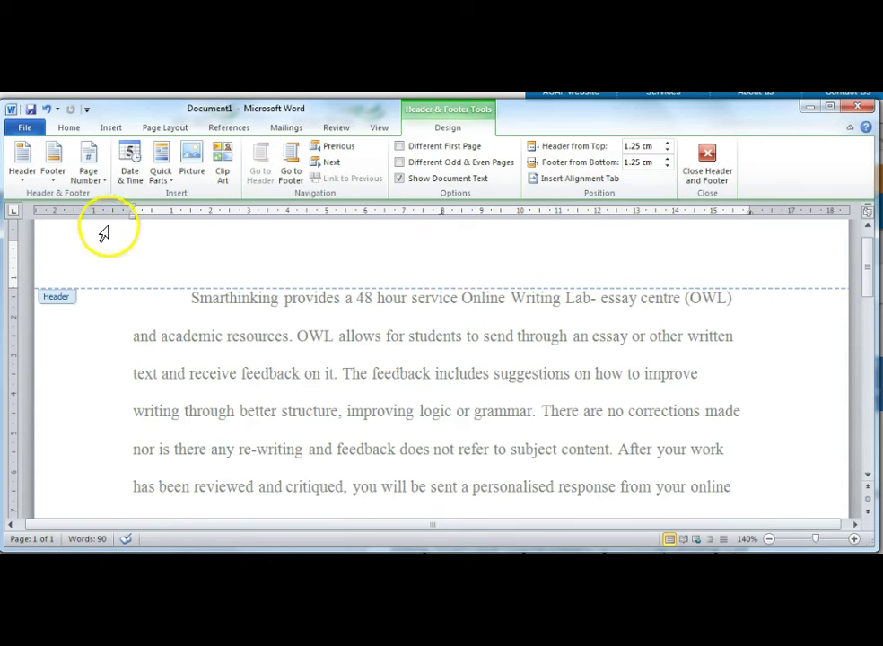
left_click(91, 171)
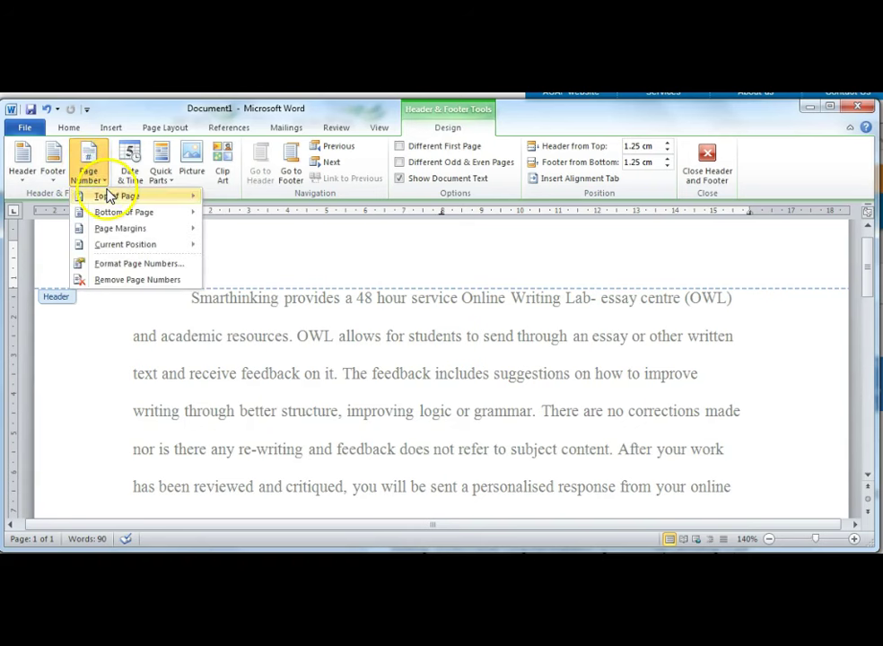
mouse_move(107, 212)
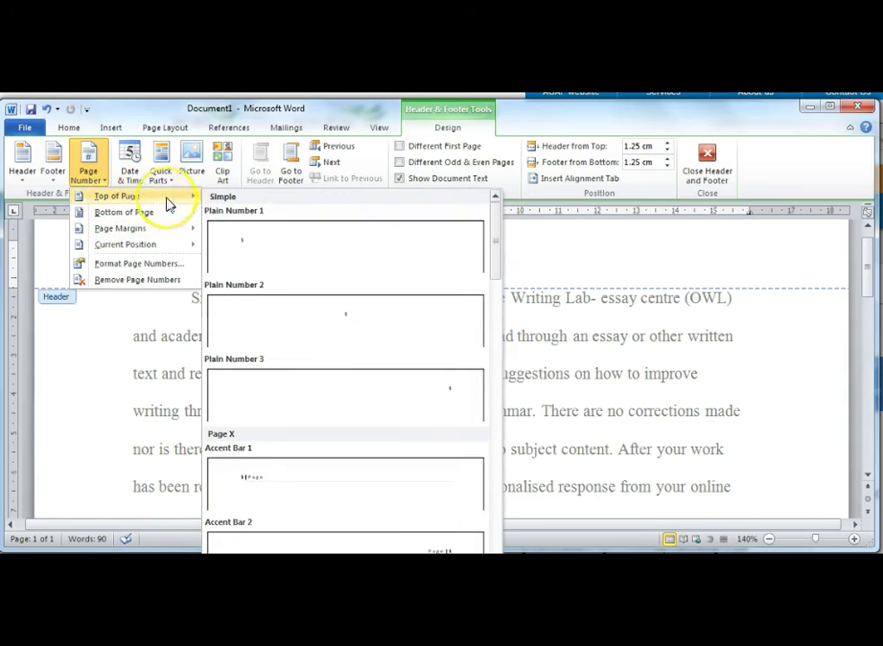
left_click(313, 393)
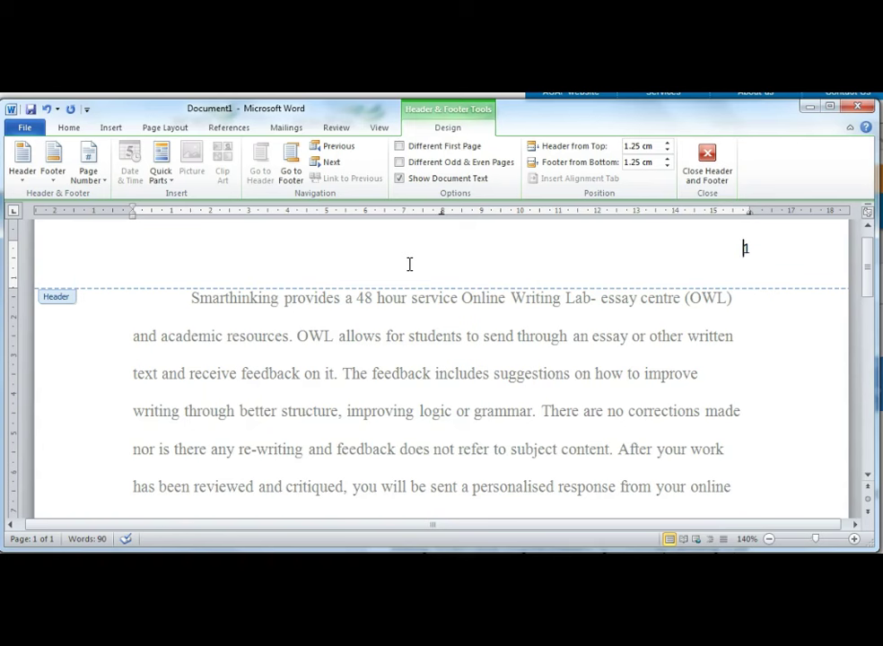
Type the author's name and 'Counselling Skills', tab-spaced across the header, then close it
type("Jacqui ")
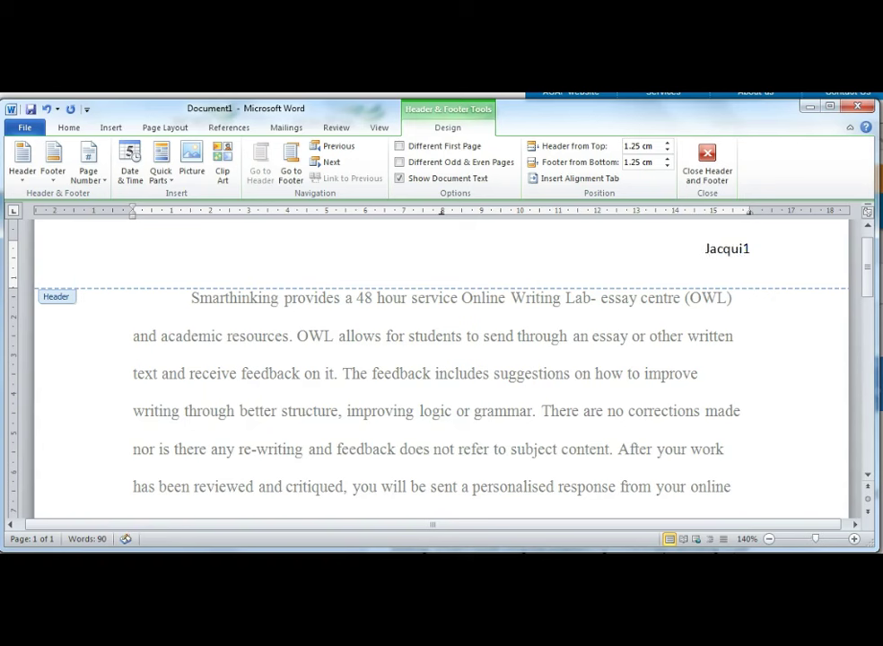
type("Parker")
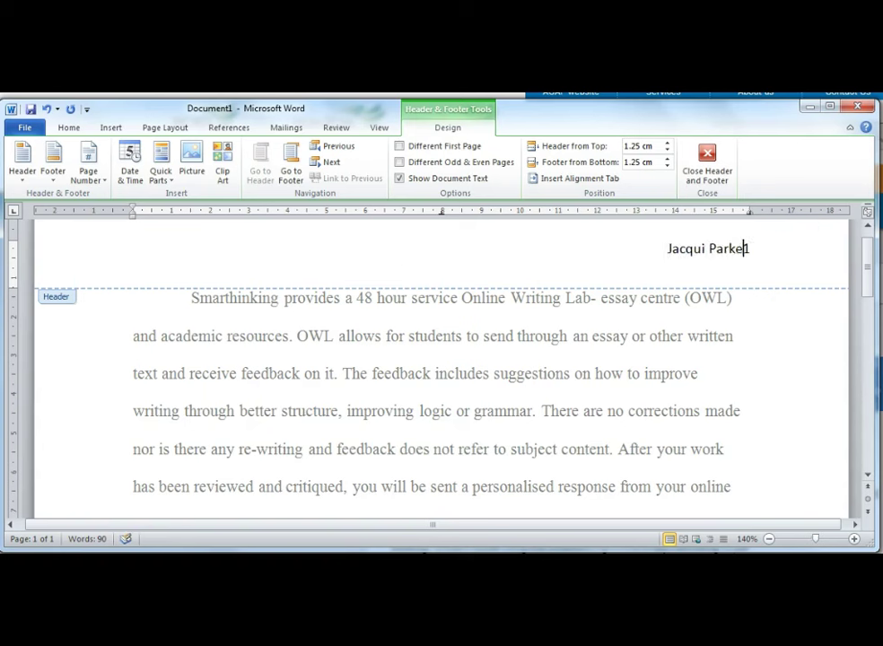
key("Tab")
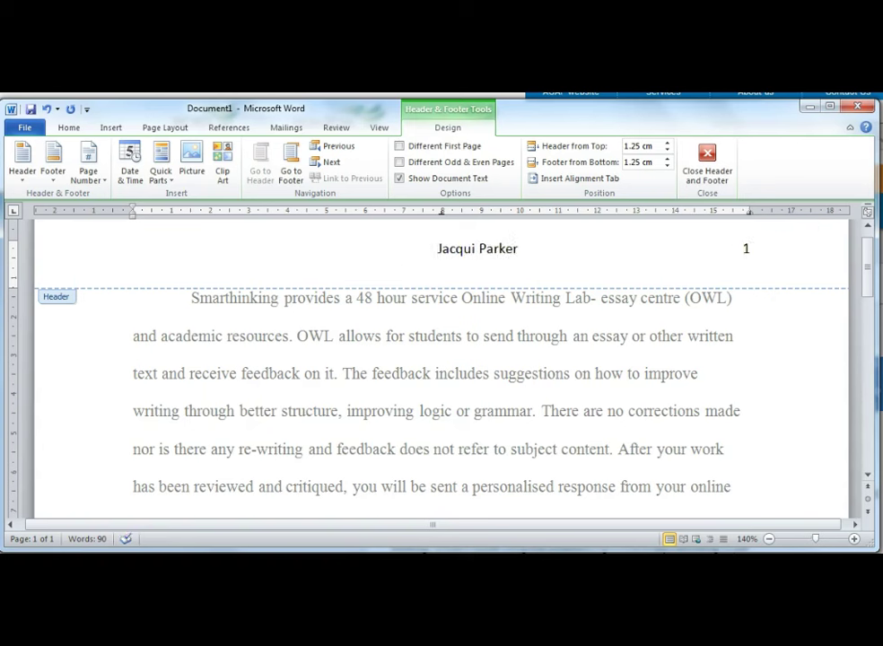
type("Co")
type("unsellin")
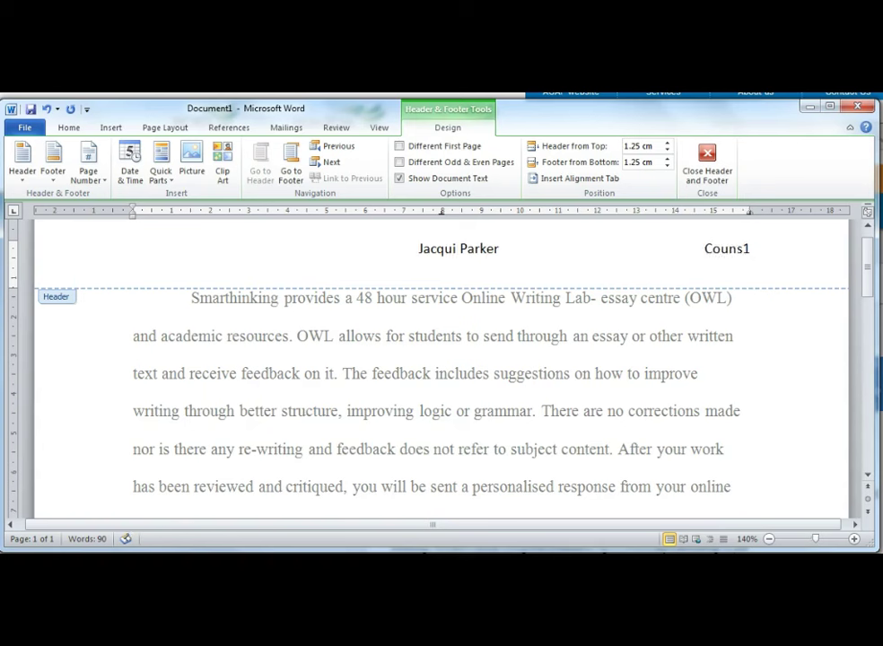
type("g Skills")
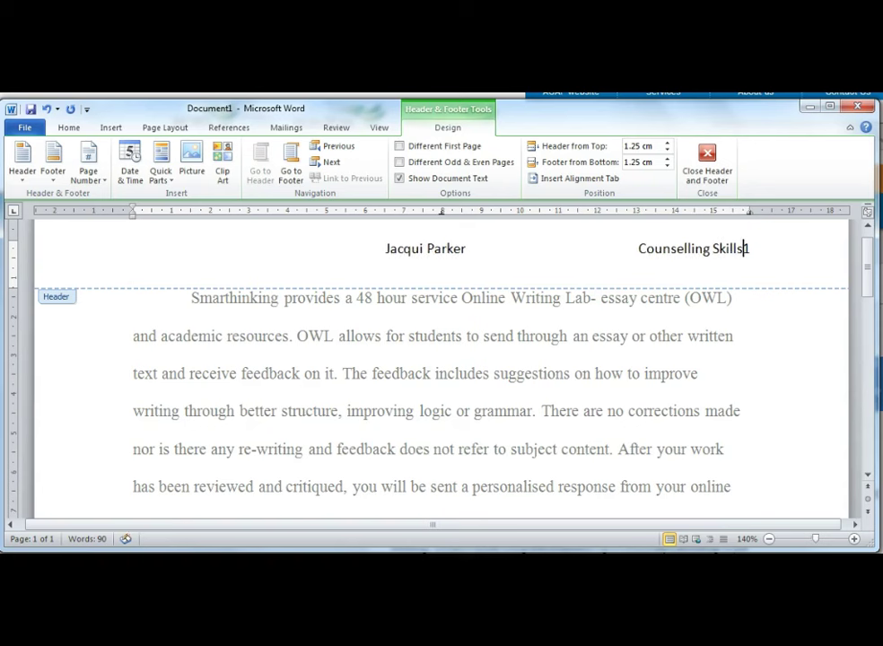
key("Tab")
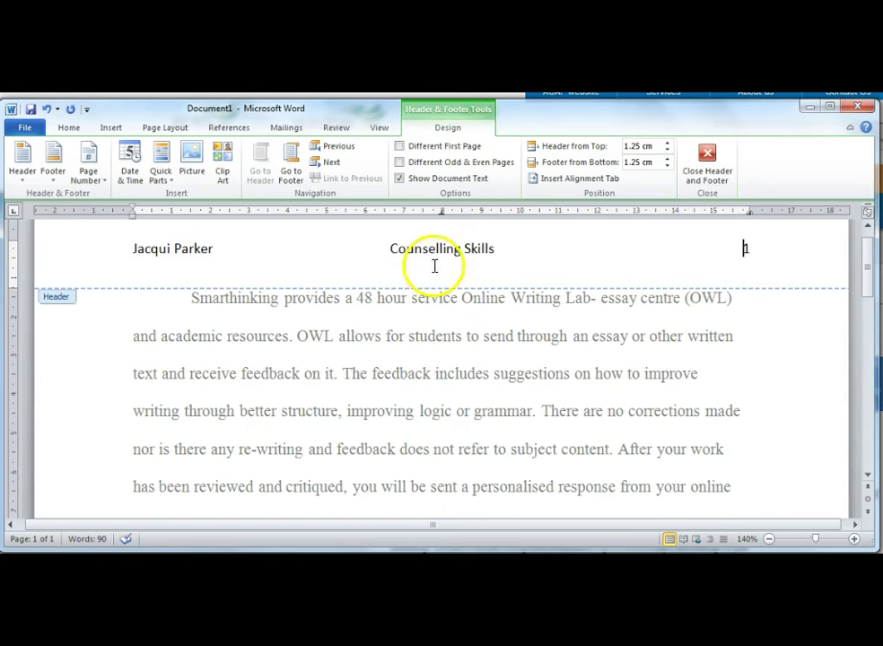
left_click(709, 172)
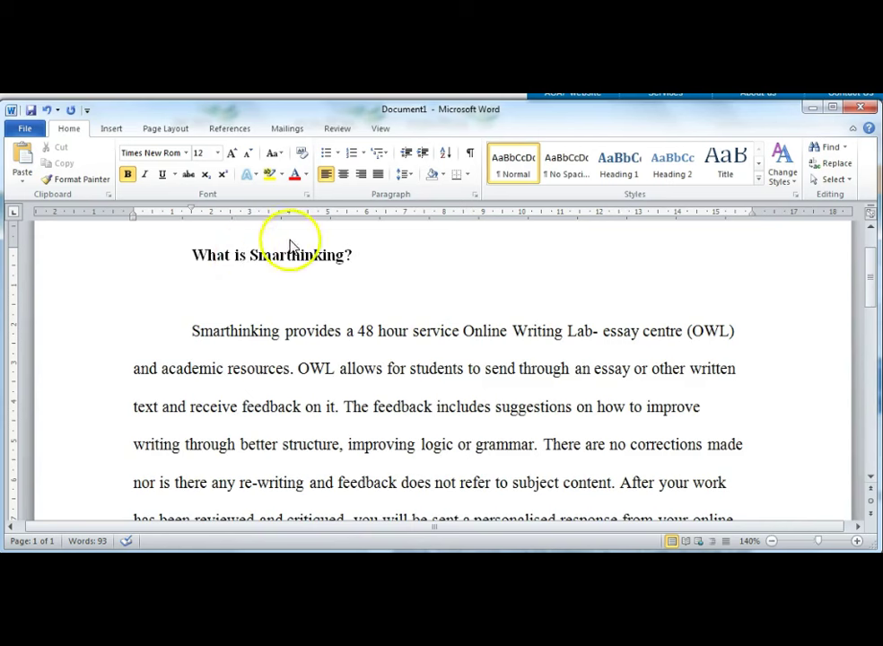
Centre the 'What is Smarthinking?' heading on the page
left_click(343, 175)
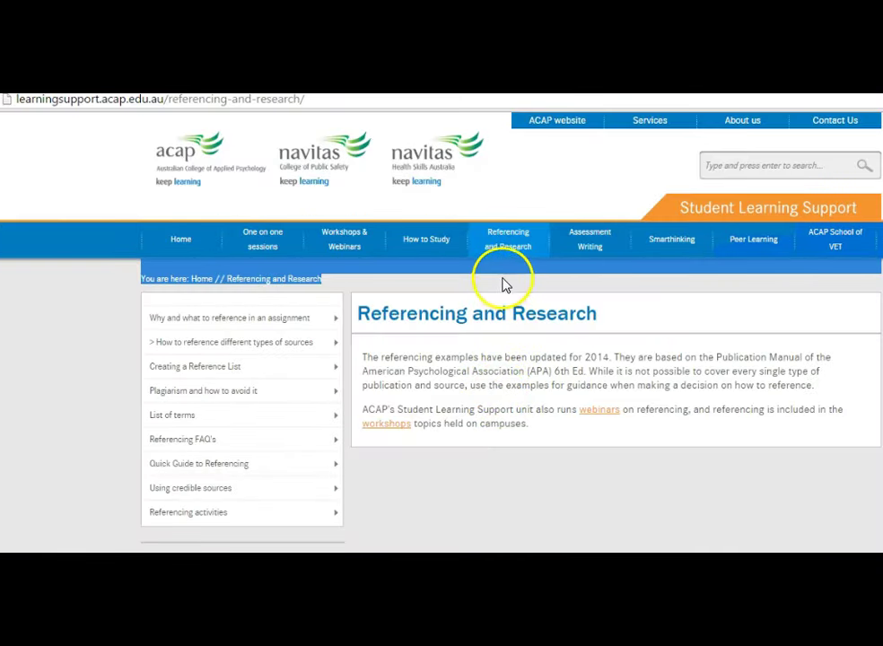
Go to Referencing and Research > different types of sources > Journals, Newspapers and Gale > Journals
mouse_move(503, 257)
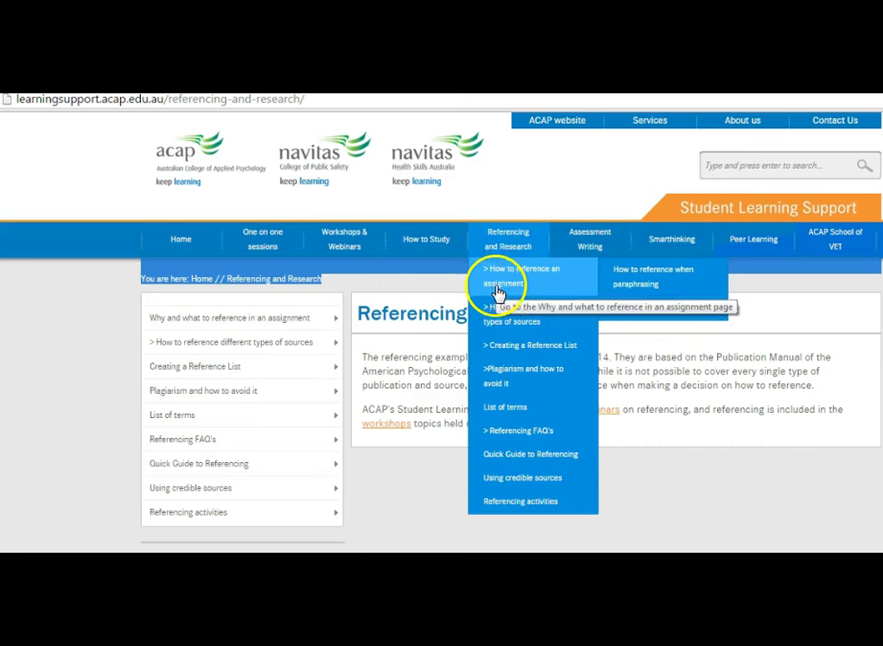
mouse_move(494, 310)
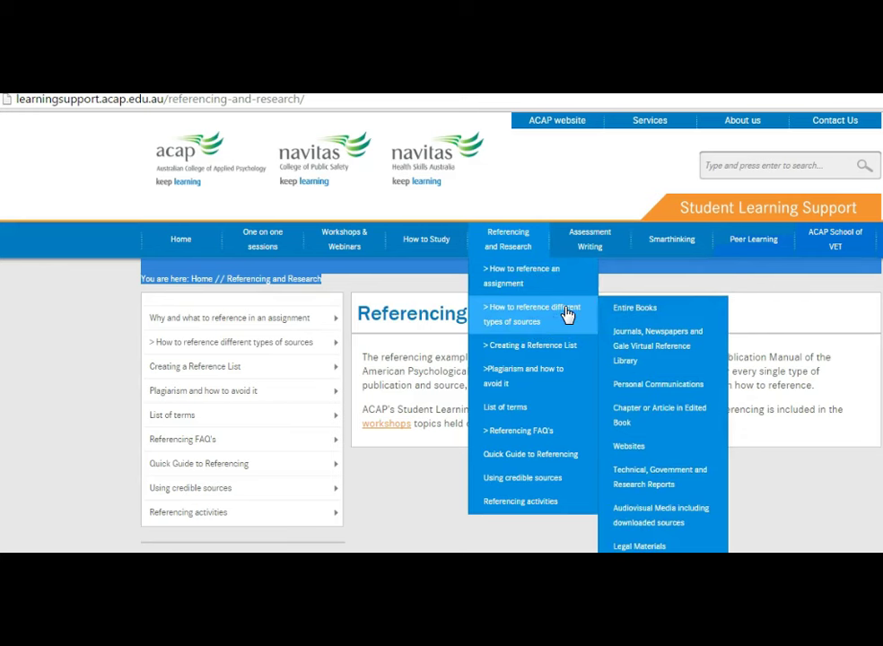
left_click(579, 313)
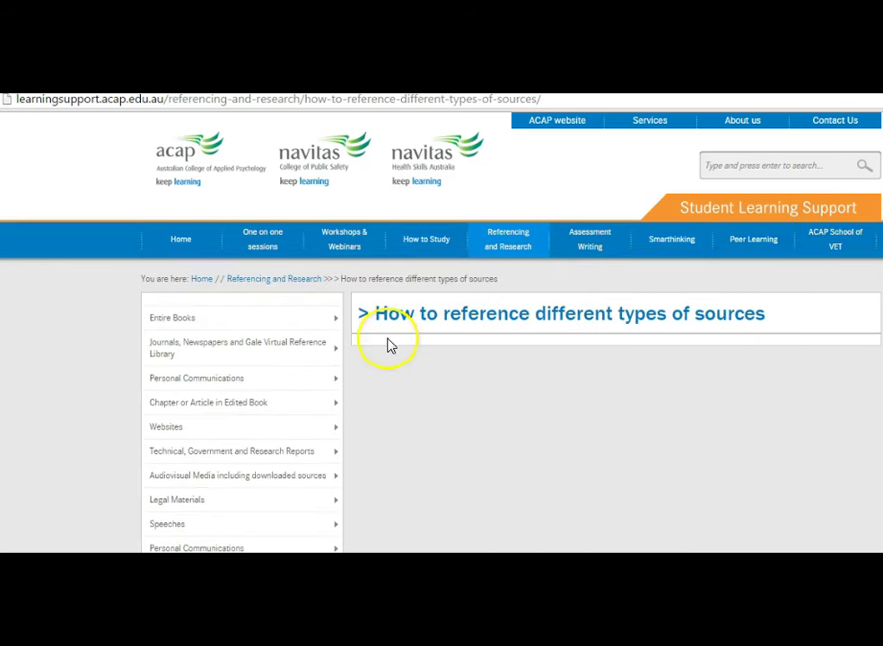
left_click(290, 352)
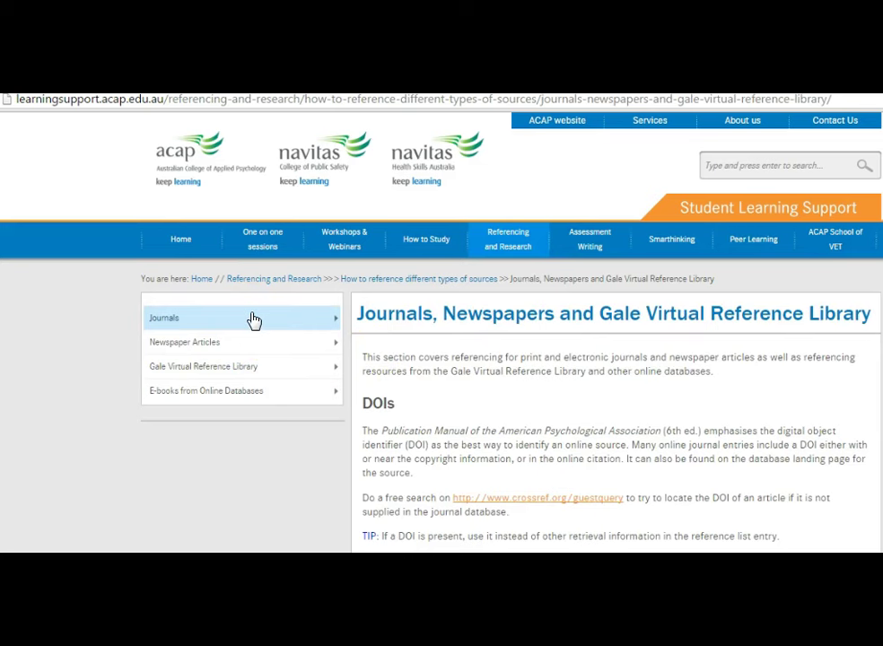
left_click(254, 321)
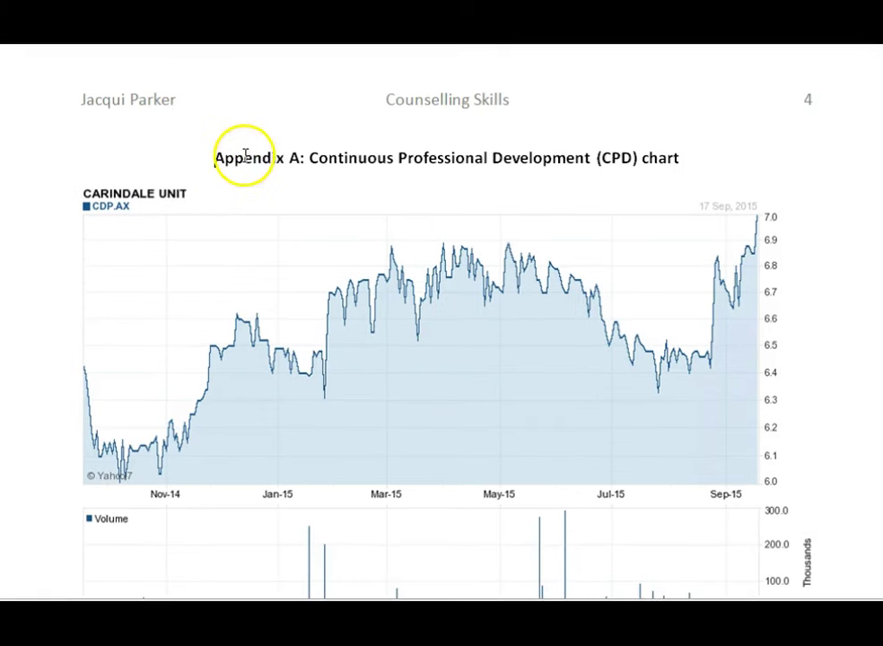
key("Home")
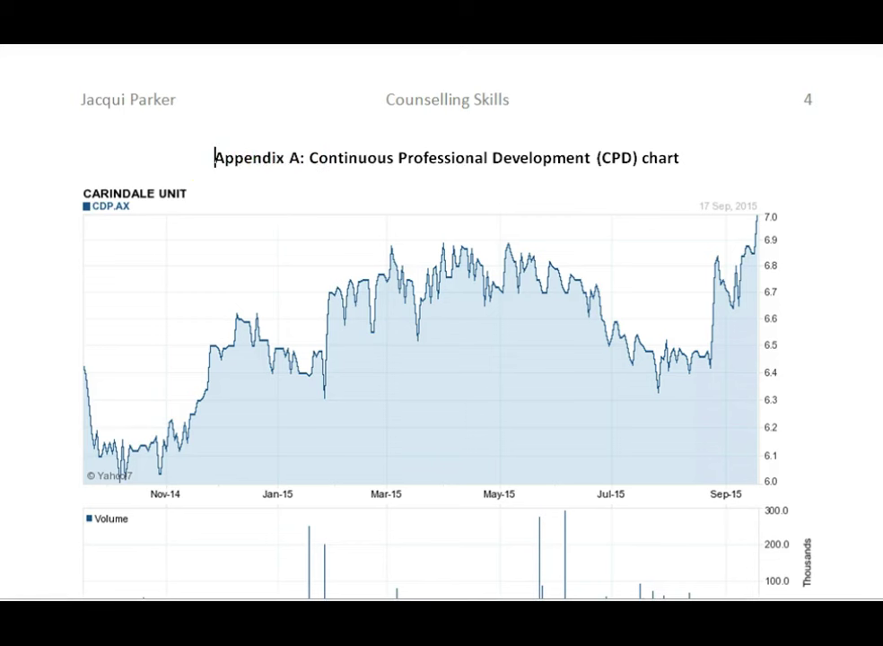